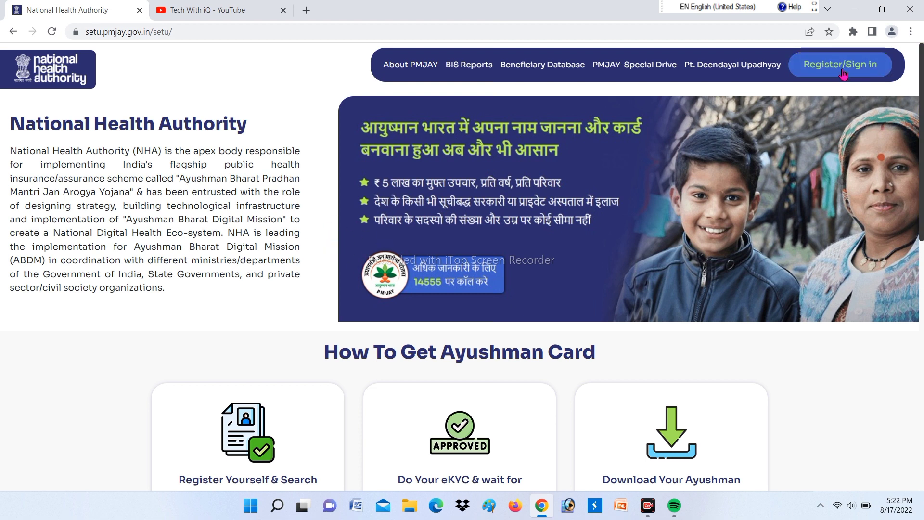
- Open the Register/Sign in page from the National Health Authority home page's top navigation
click(843, 74)
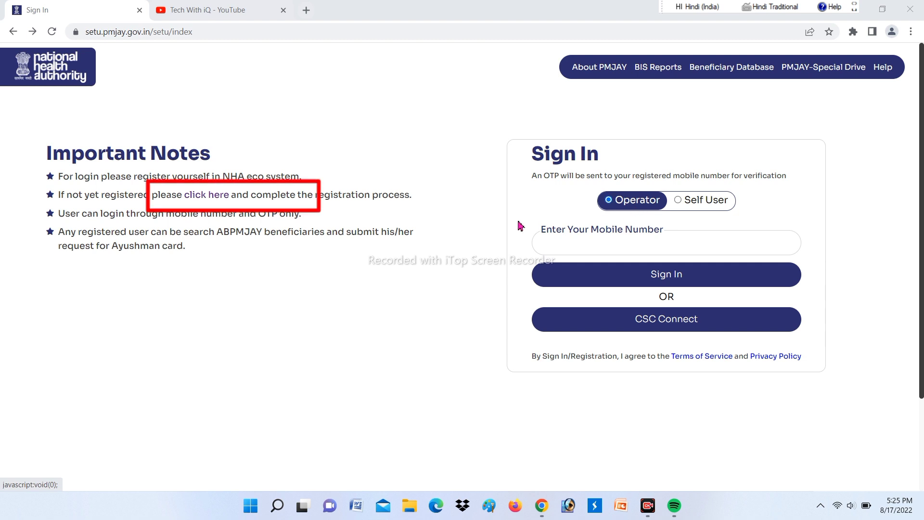
- Open the Register User form and review its State, District, Mobile and Email fields
click(206, 199)
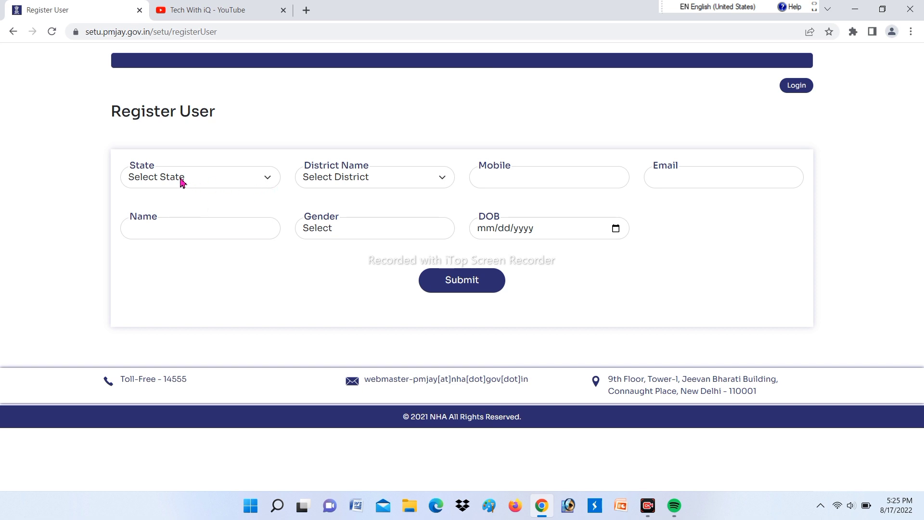
click(159, 173)
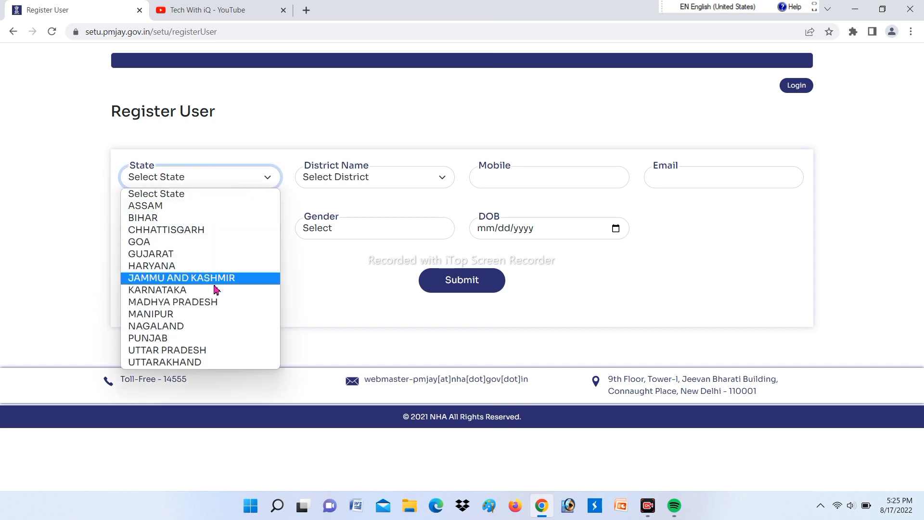
click(269, 137)
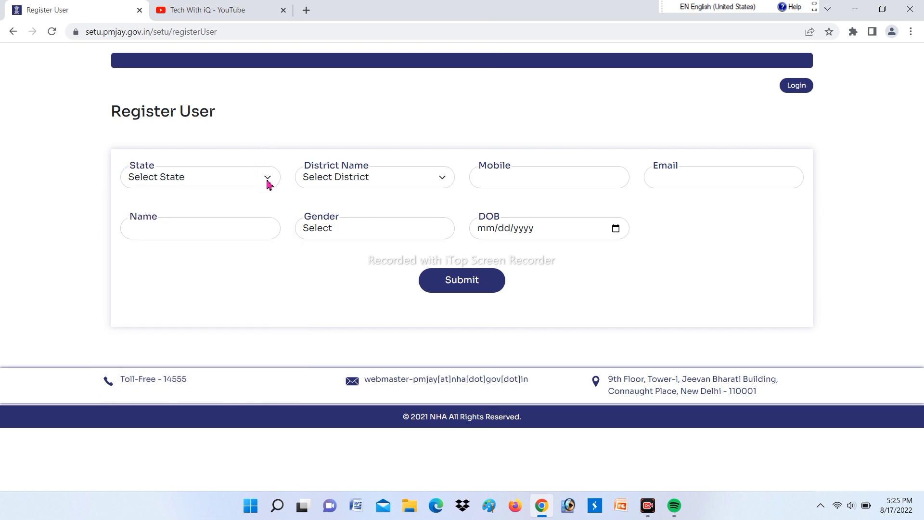
mouse_move(366, 167)
mouse_down()
mouse_move(309, 165)
mouse_move(363, 166)
mouse_up()
drag(512, 171, 449, 172)
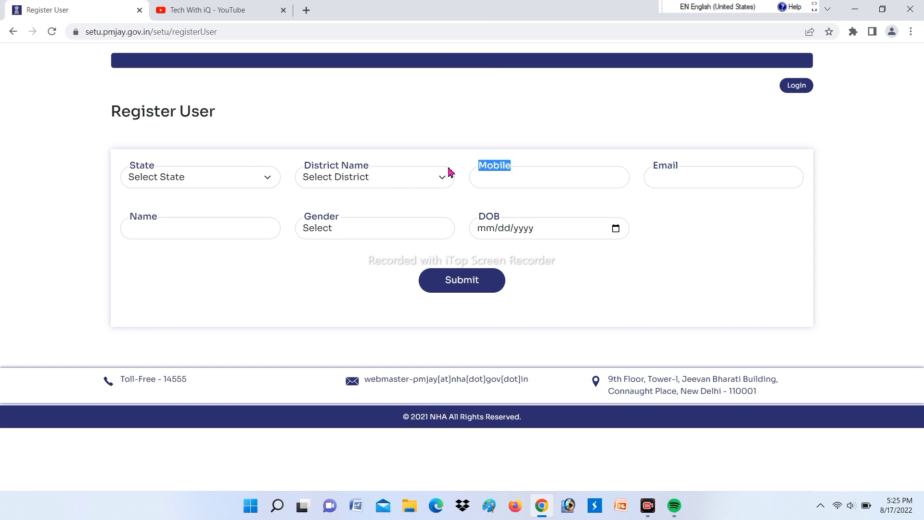
drag(685, 171, 629, 172)
- Set gender to Male and submit, confirming 'User has been Successfully created.'
click(361, 233)
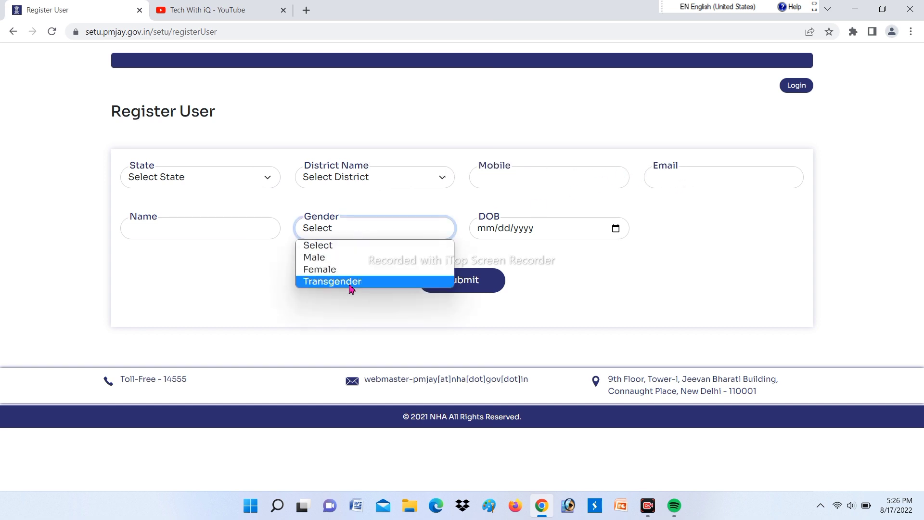
click(356, 261)
click(616, 229)
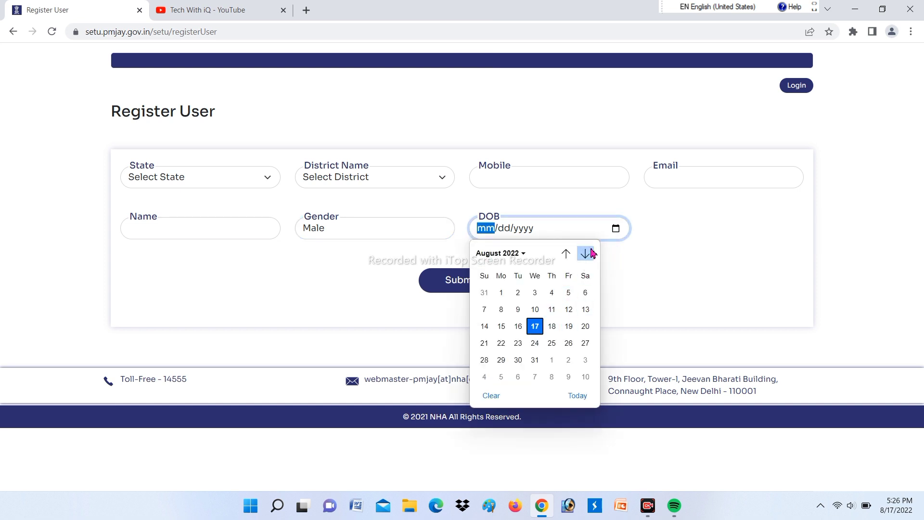
click(594, 230)
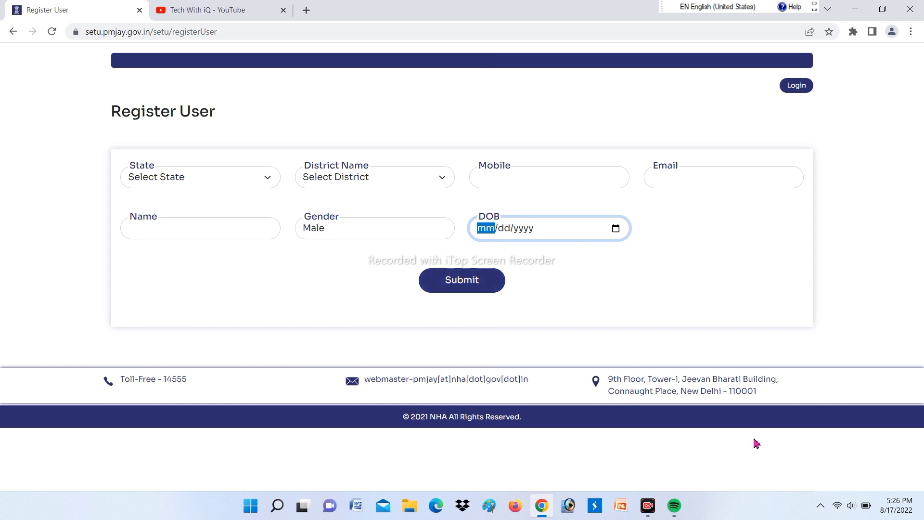
key(Return)
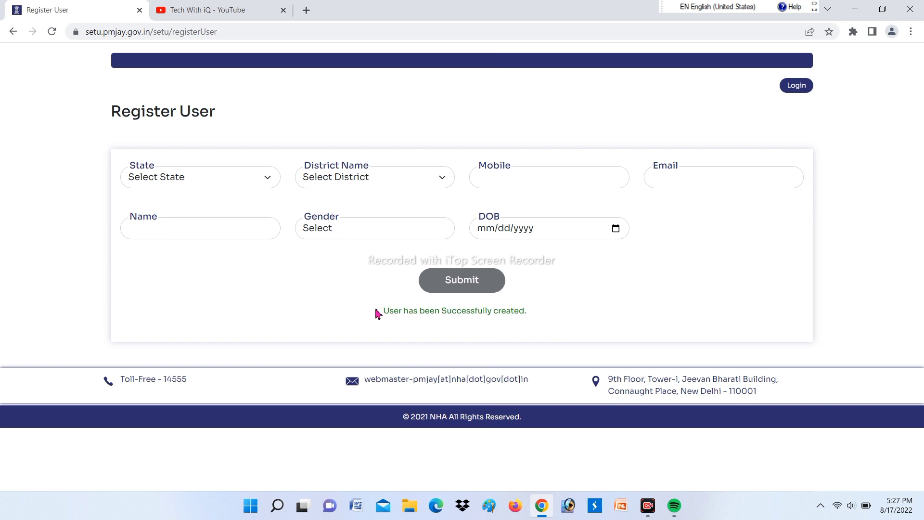
drag(375, 312, 547, 341)
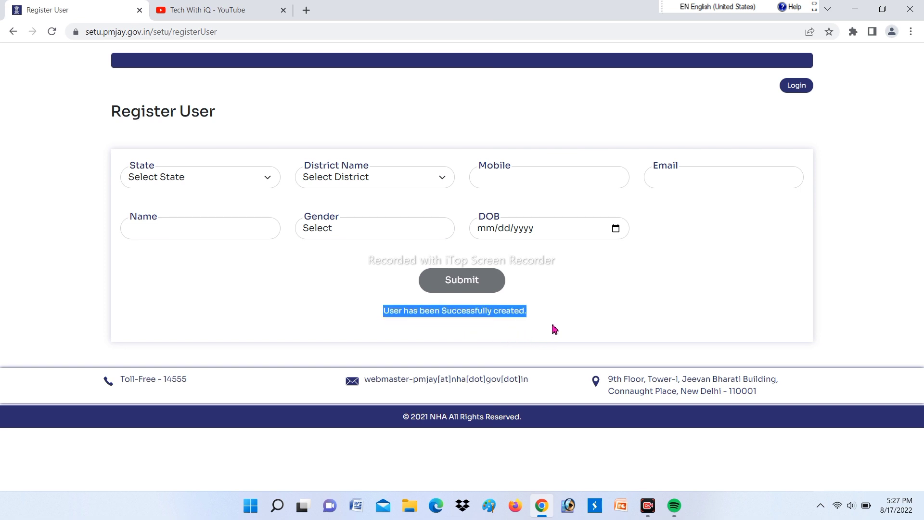
click(553, 330)
- Sign in with the registered mobile number and the received OTP
click(801, 86)
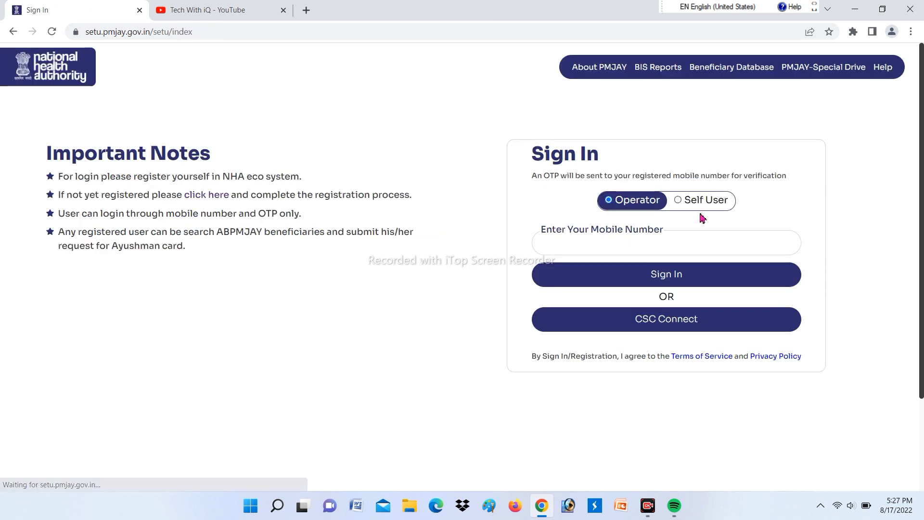
click(658, 278)
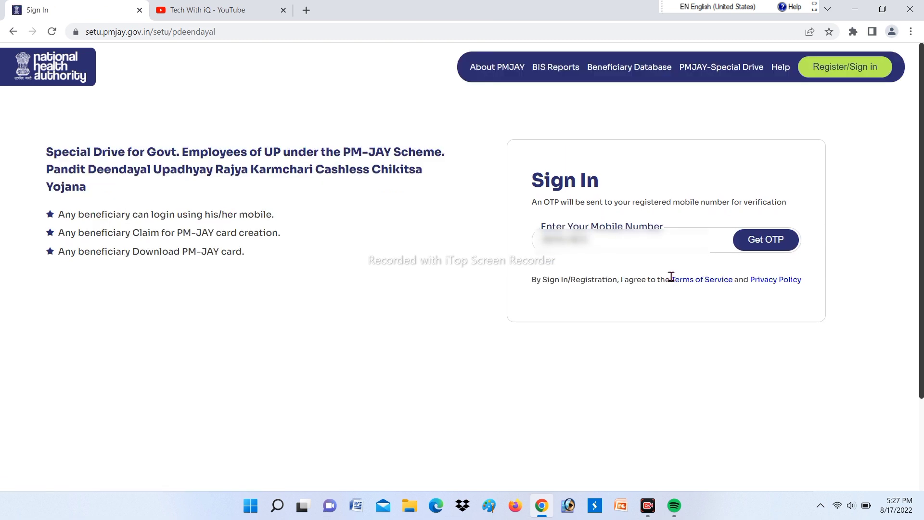
key(Return)
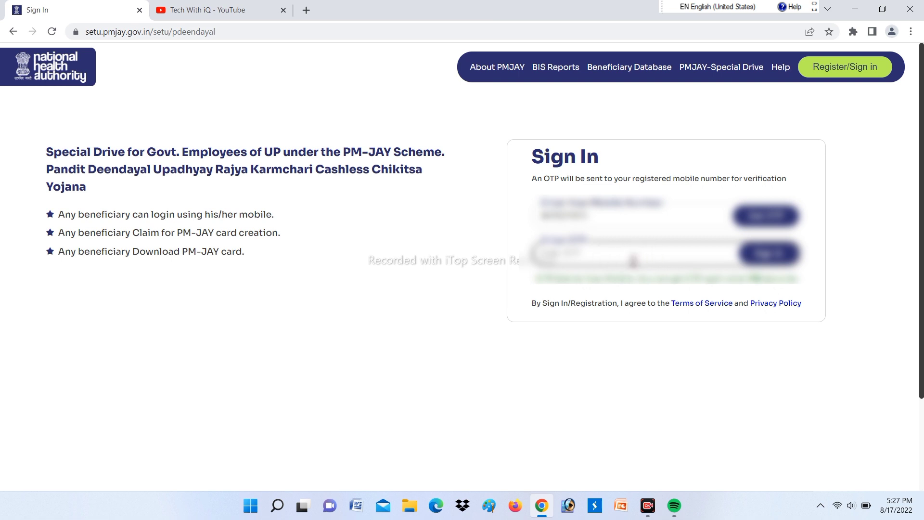
click(633, 261)
text(1234)
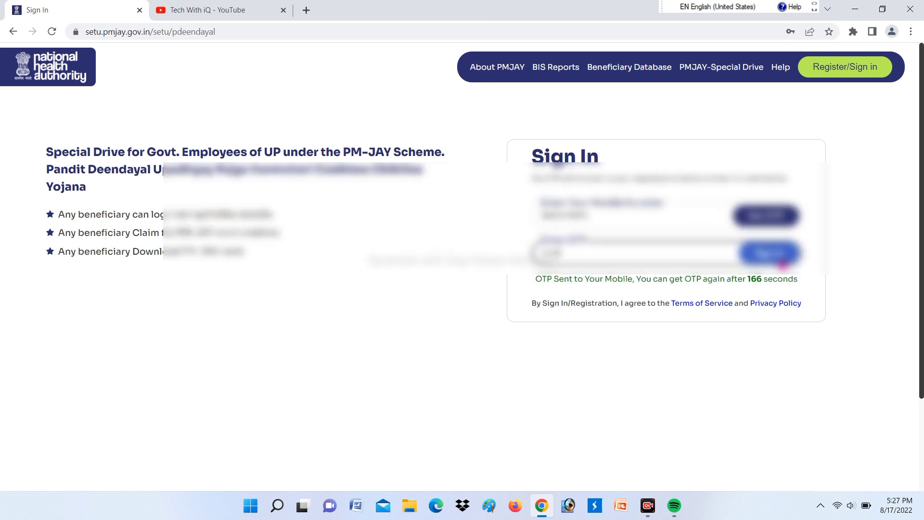
click(783, 262)
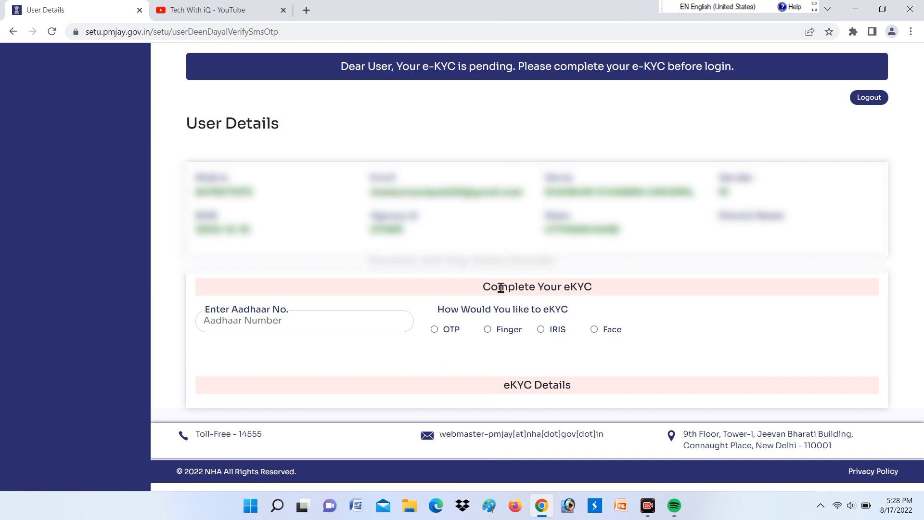
- Fill the Aadhaar number on the User Details page and review the eKYC method options
drag(483, 288, 612, 290)
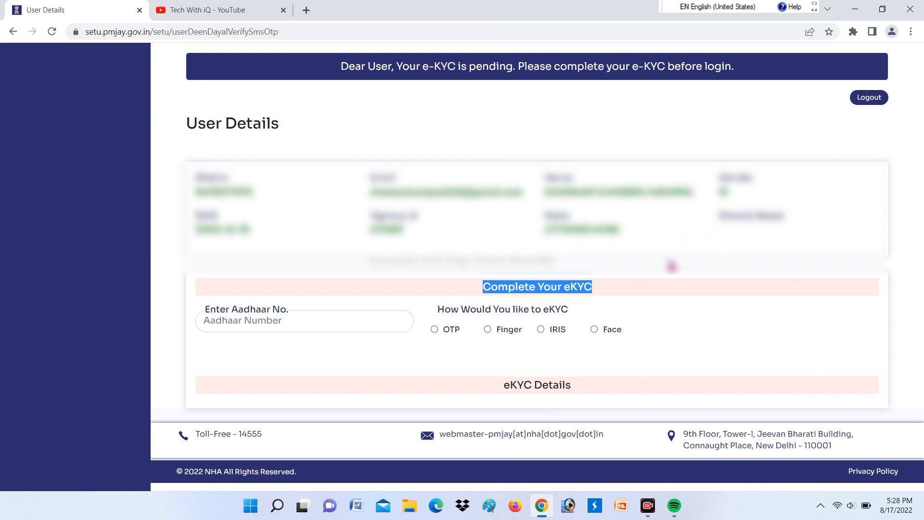
click(680, 294)
click(235, 323)
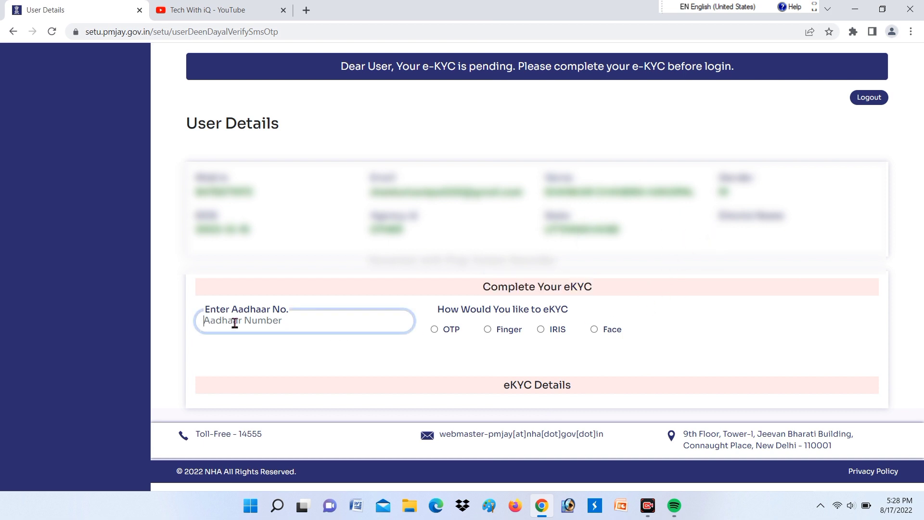
drag(216, 309, 293, 311)
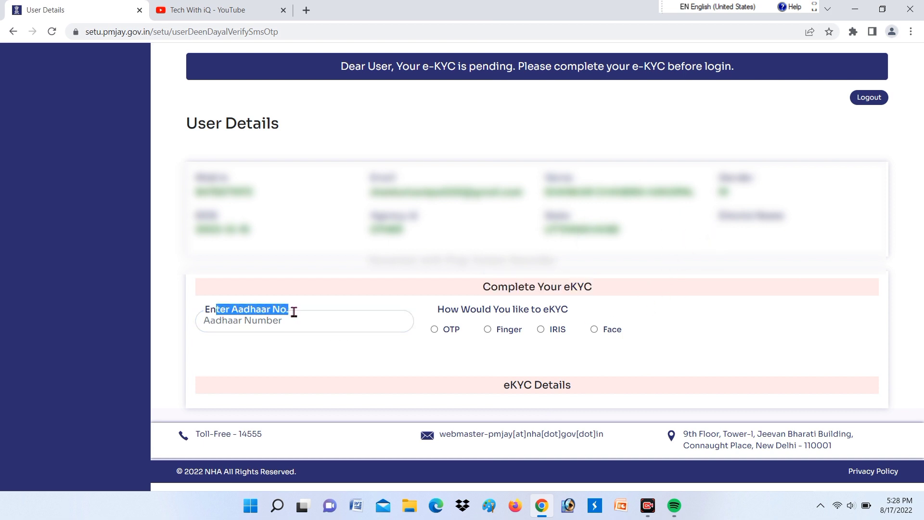
click(295, 318)
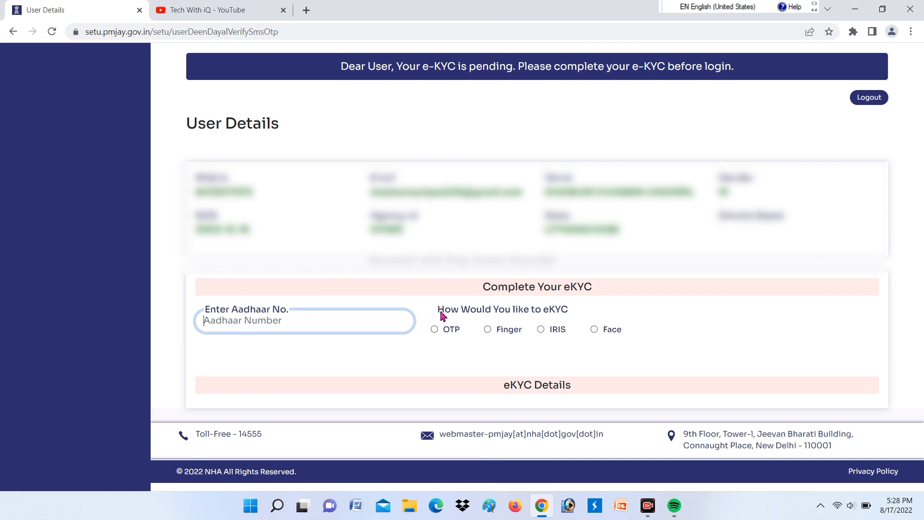
drag(443, 312, 529, 322)
click(463, 345)
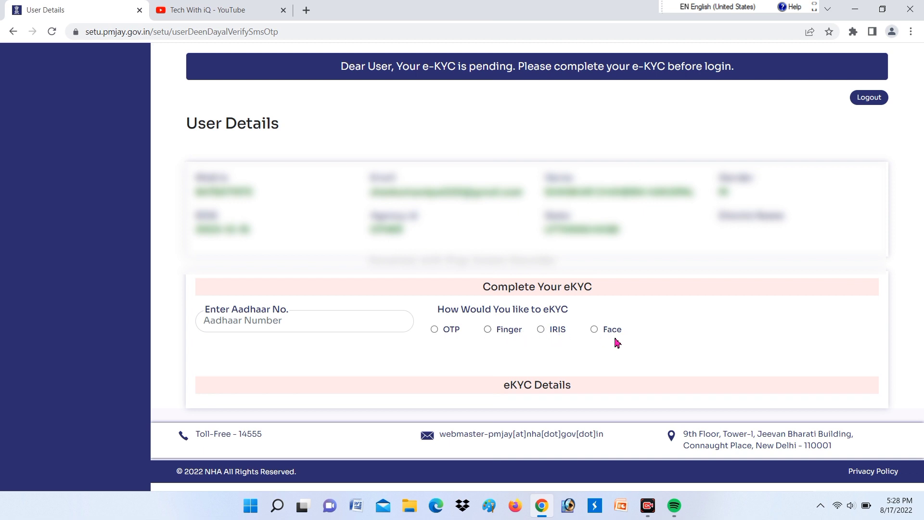
drag(605, 335, 631, 332)
click(636, 336)
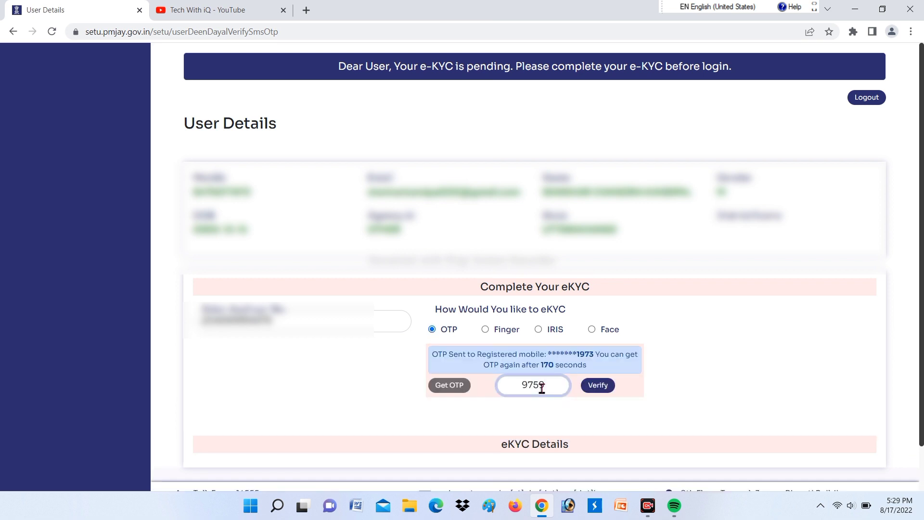
- Correct and verify the Aadhaar OTP, then give consent for the eKYC details
key(BackSpace)
text(794)
click(603, 388)
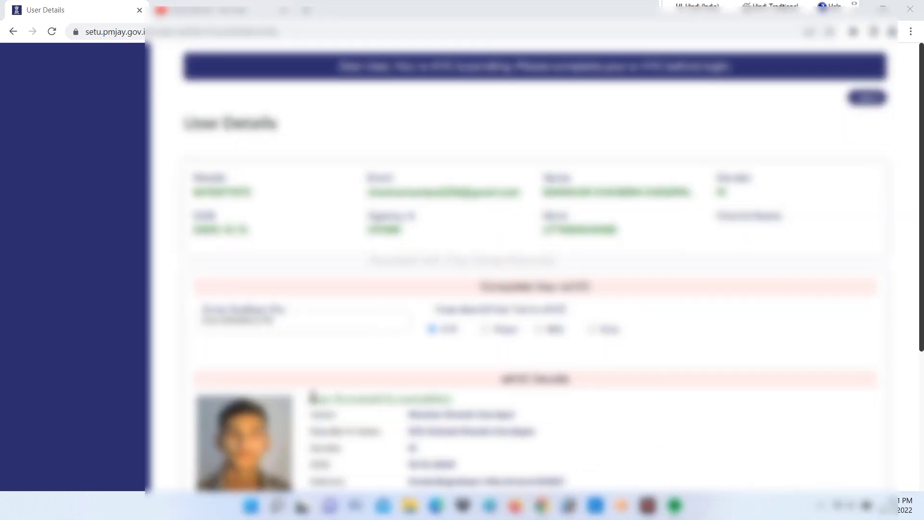
click(316, 399)
drag(325, 400, 483, 407)
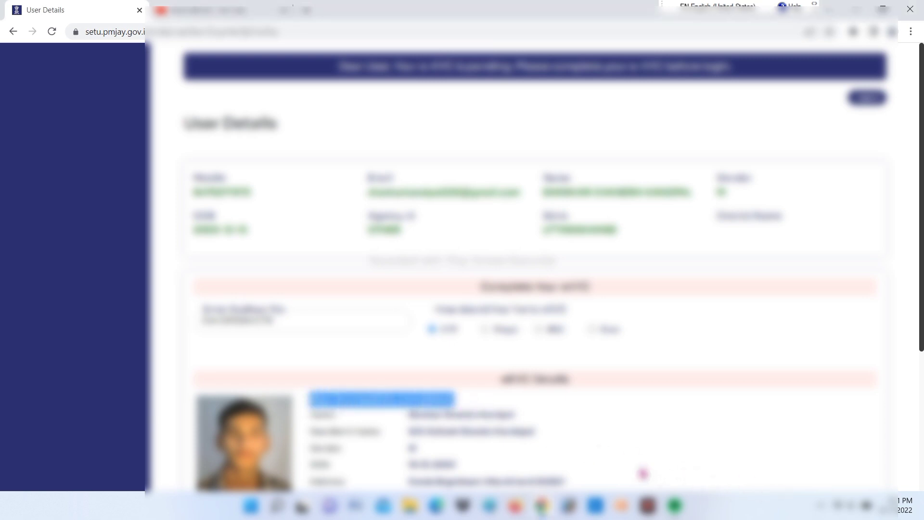
- Enter the captcha and submit, confirming the e-KYC was successfully updated
drag(921, 316, 921, 456)
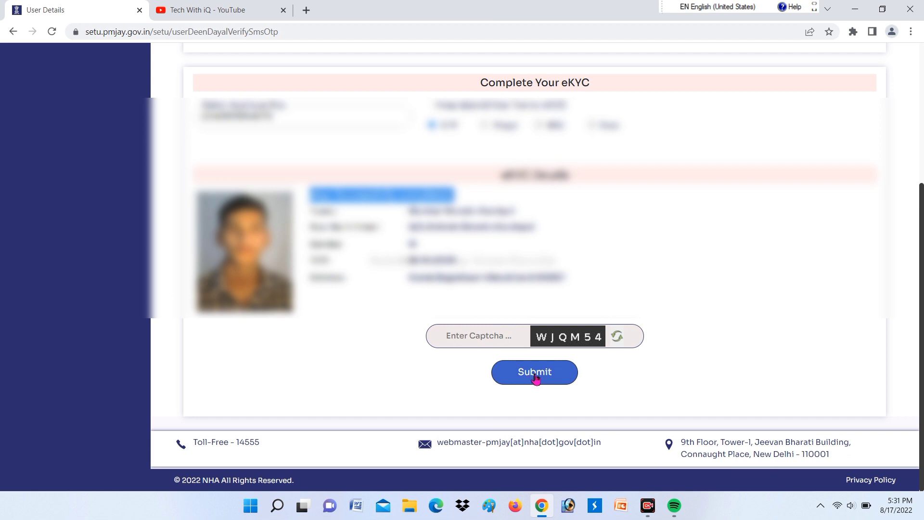
click(486, 337)
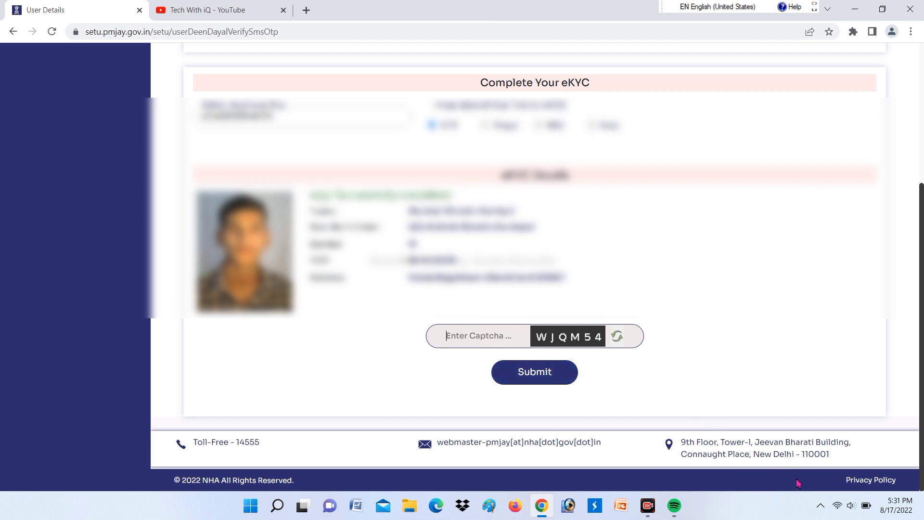
text(WJQM54)
key(Return)
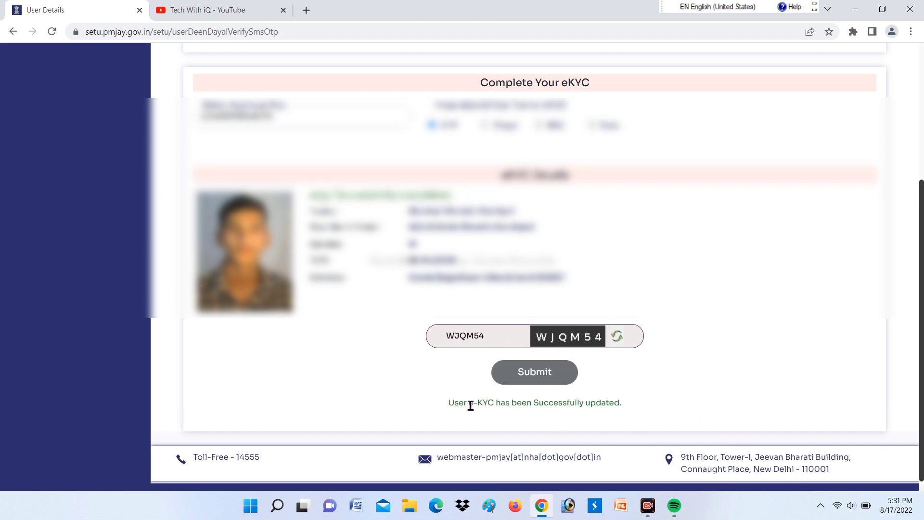
drag(447, 406, 636, 415)
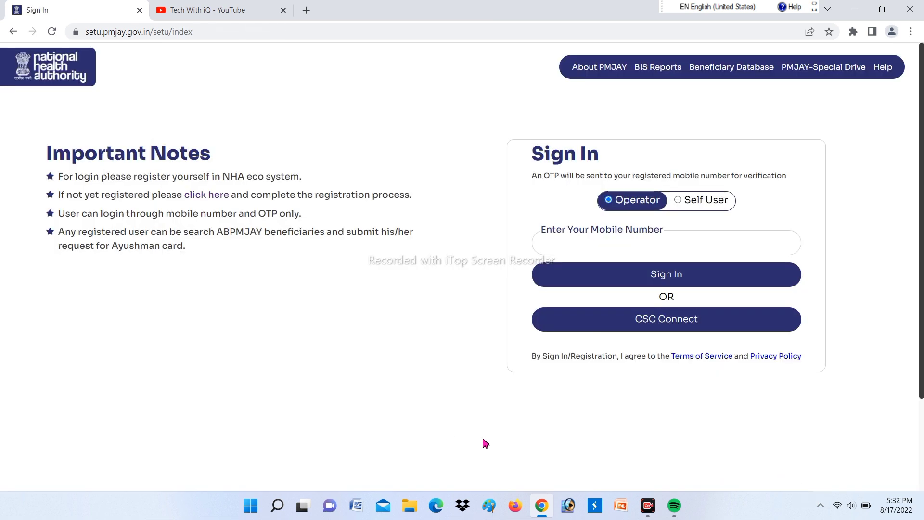
- Sign in again using the saved mobile number and its one-time password
click(611, 245)
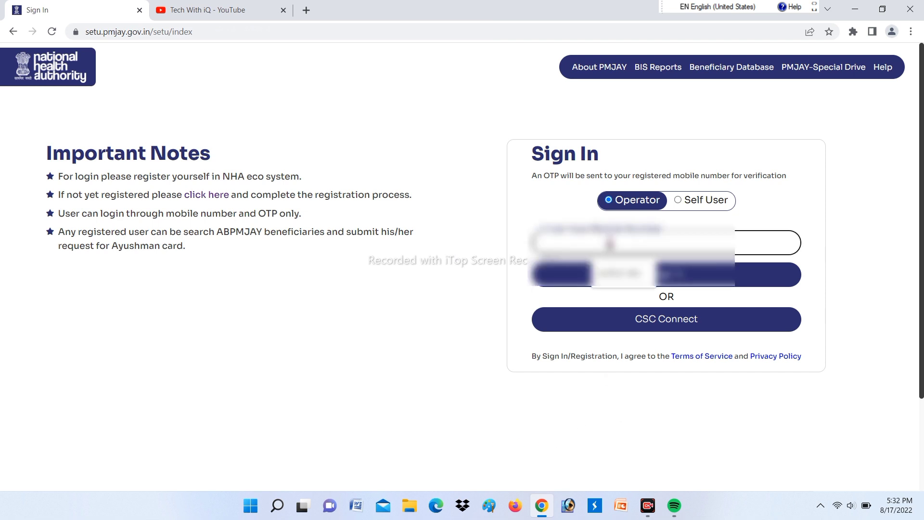
click(620, 275)
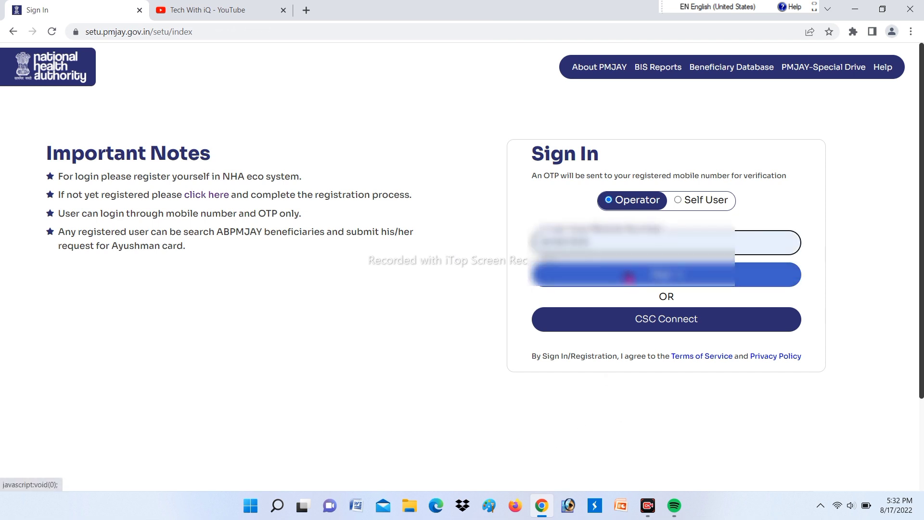
click(628, 277)
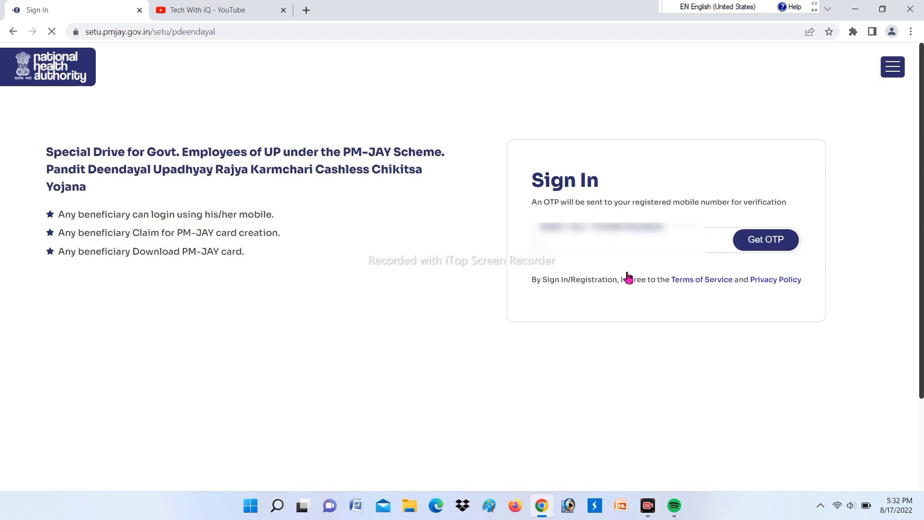
click(657, 246)
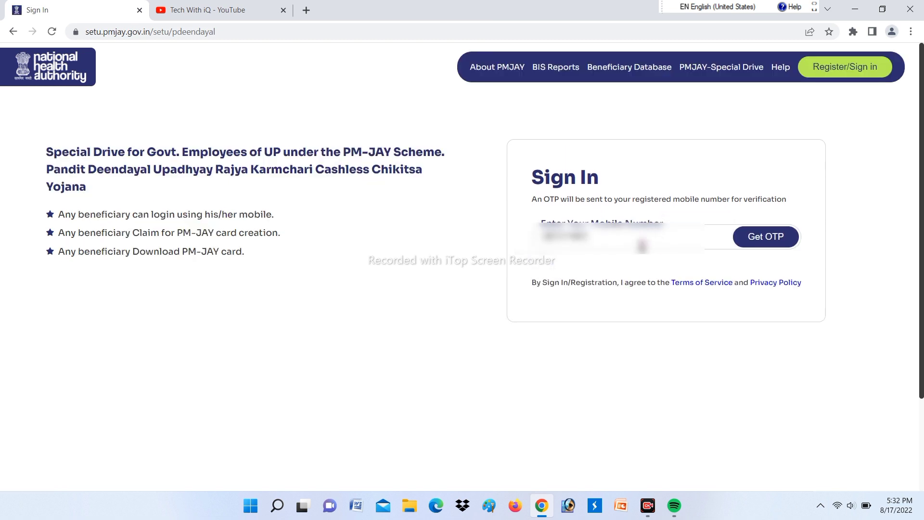
key(Return)
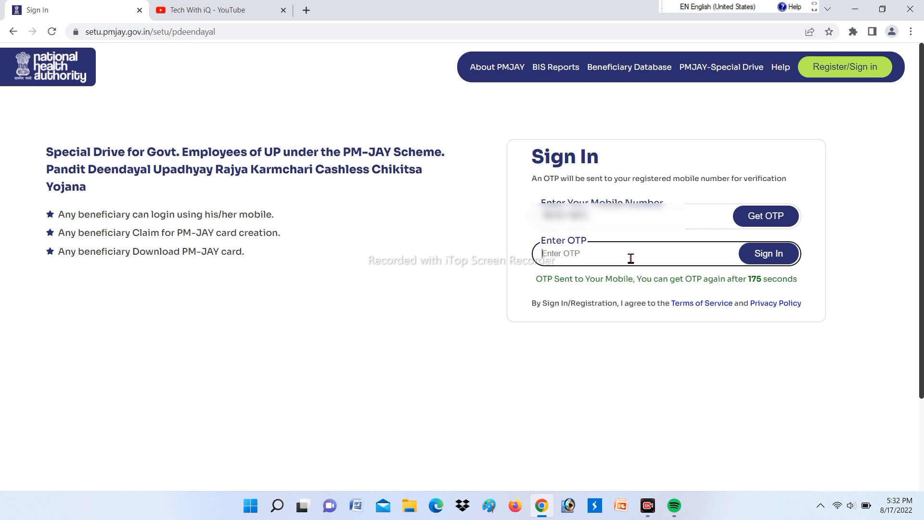
text(12)
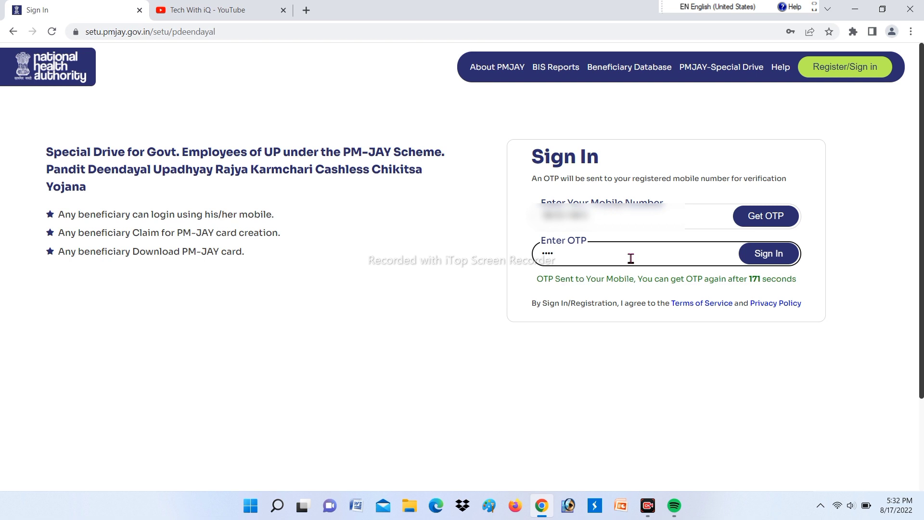
text(6)
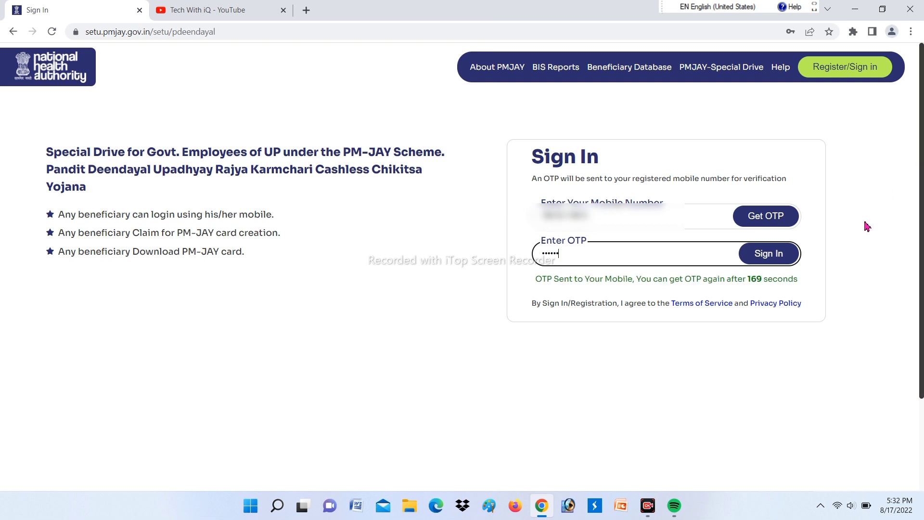
click(770, 255)
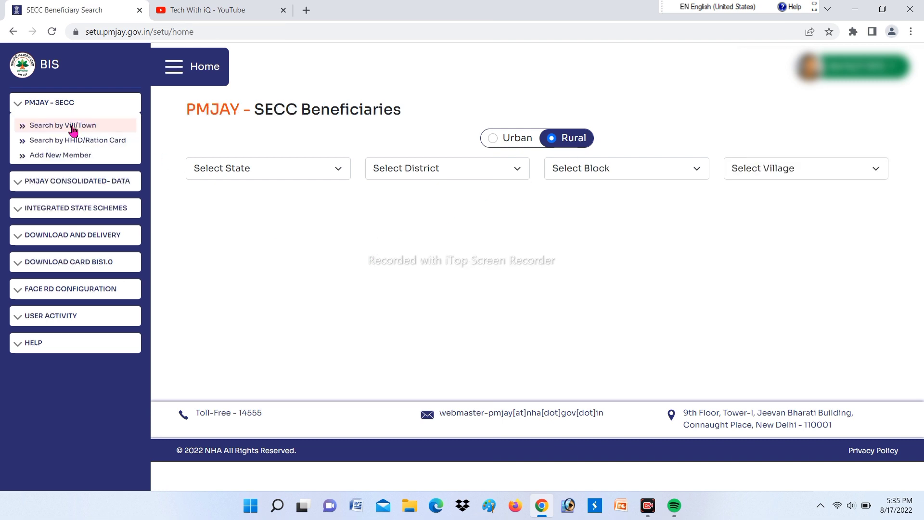
- Open Search by Vill/Town under the PMJAY - SECC section
click(42, 105)
click(43, 107)
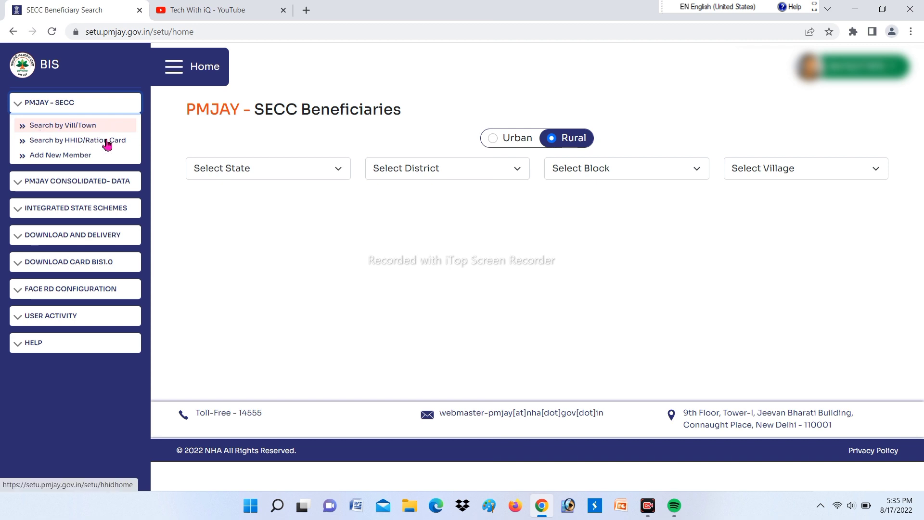
click(98, 128)
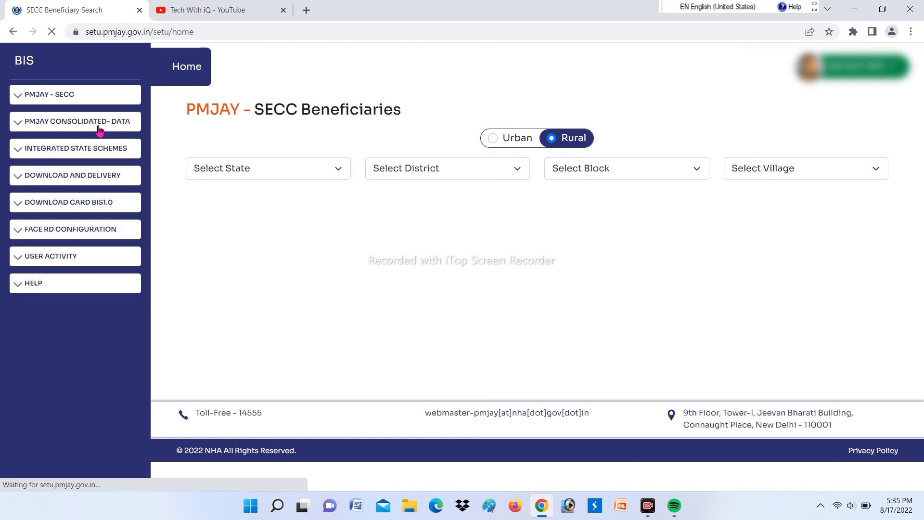
click(281, 176)
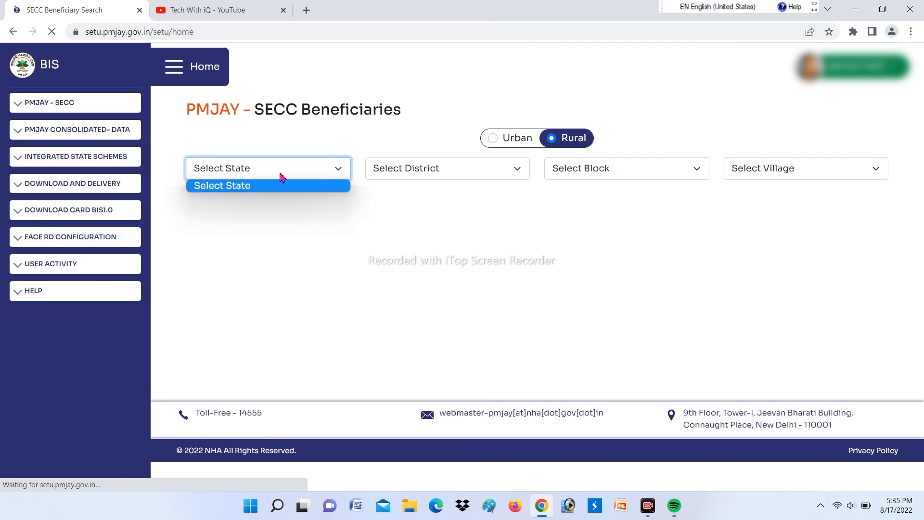
click(281, 175)
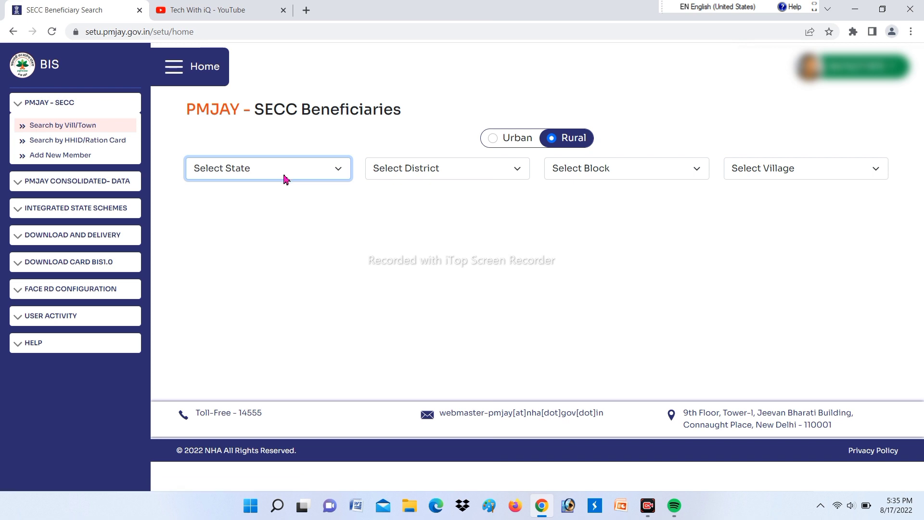
- Choose BIHAR, ARARIA, BHARGAMA and Baija Patti to list the village's beneficiaries
click(339, 173)
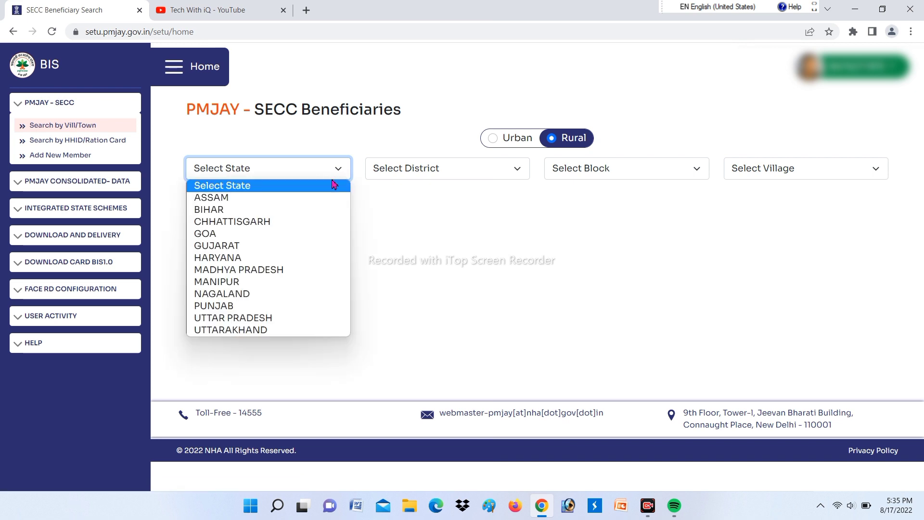
click(323, 208)
click(434, 180)
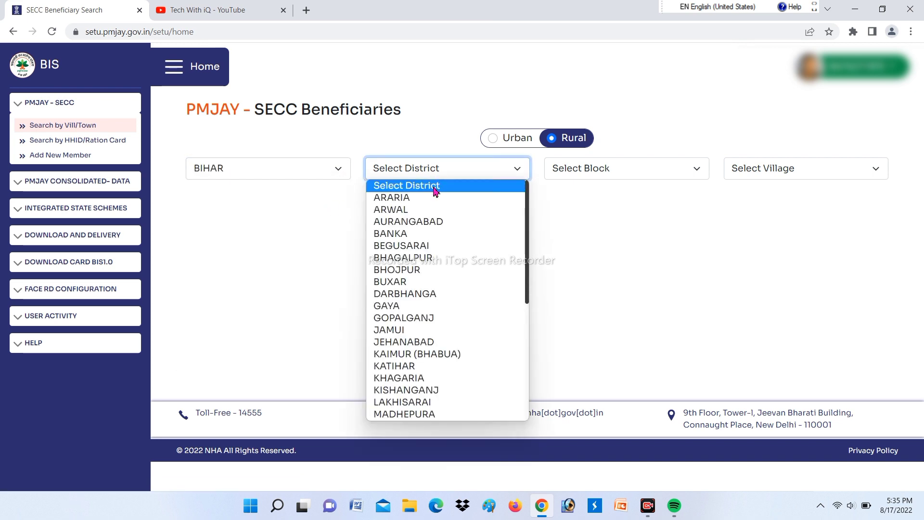
click(429, 200)
click(624, 174)
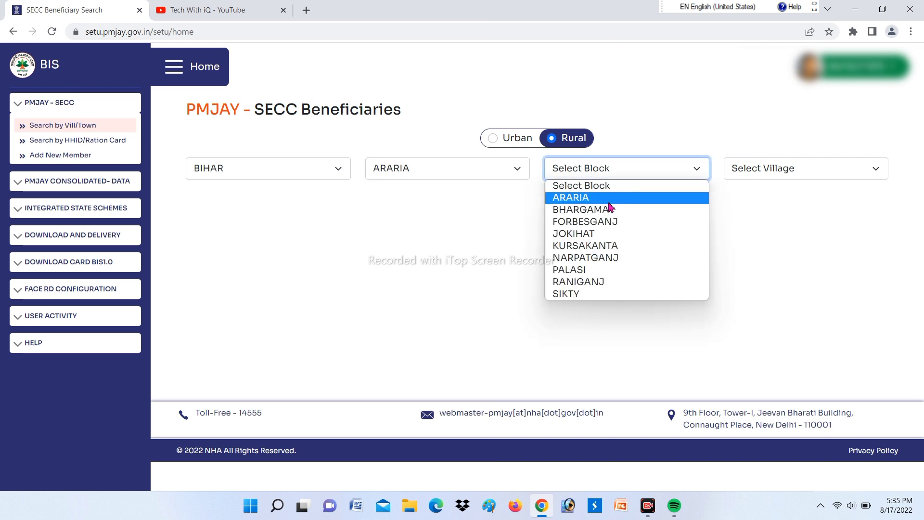
click(607, 210)
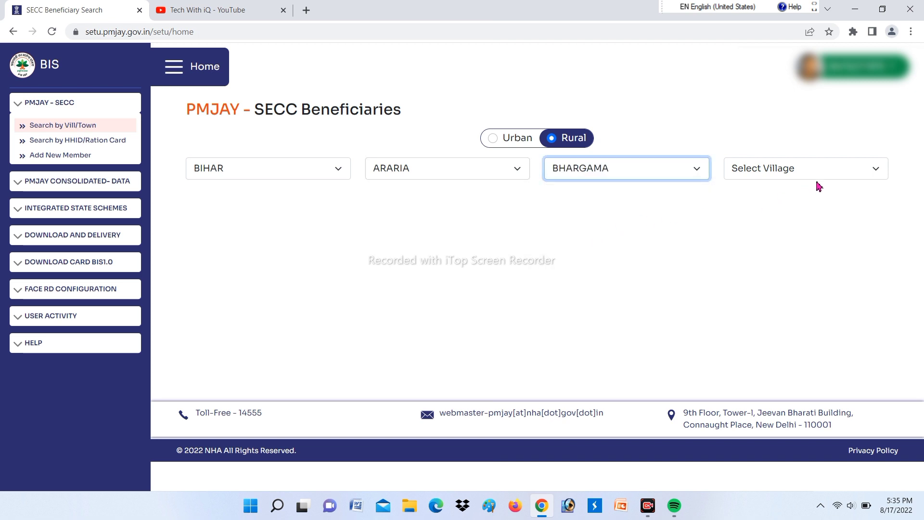
click(844, 169)
click(775, 210)
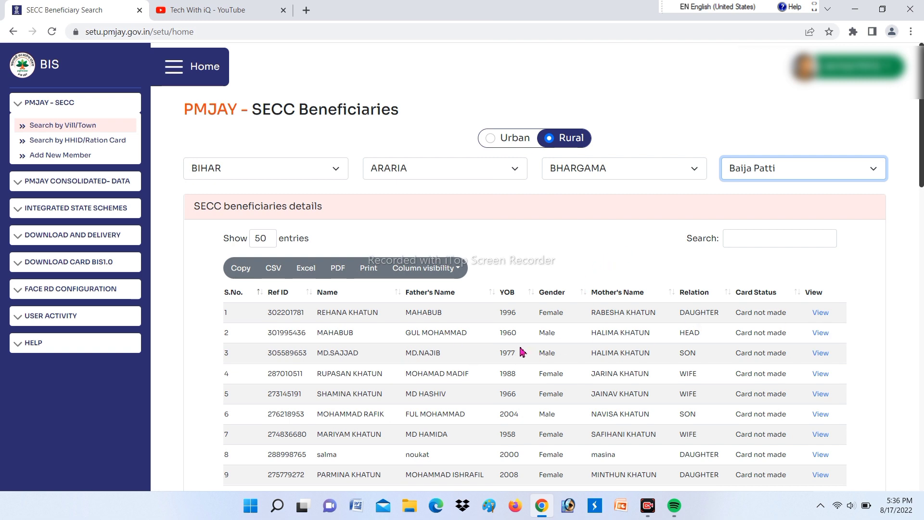
- Open the View link for row 1 of the Baija Patti beneficiaries table
click(773, 245)
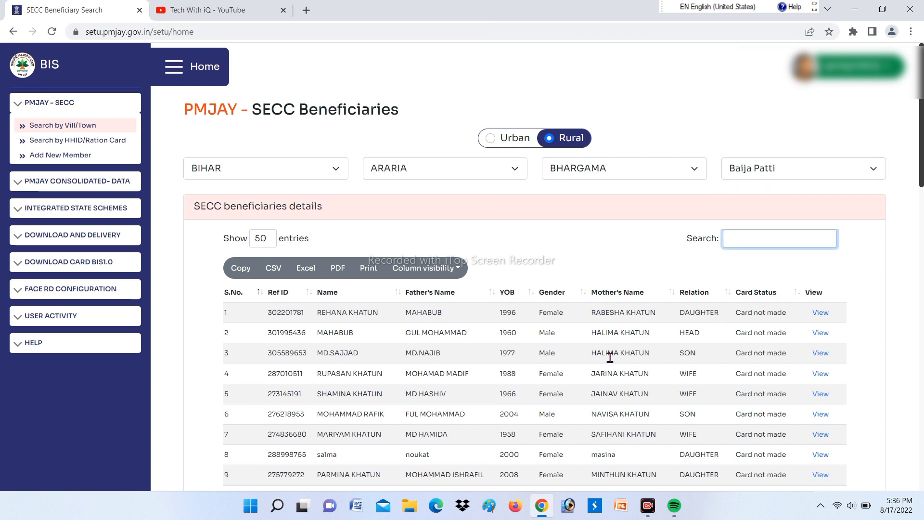
click(820, 318)
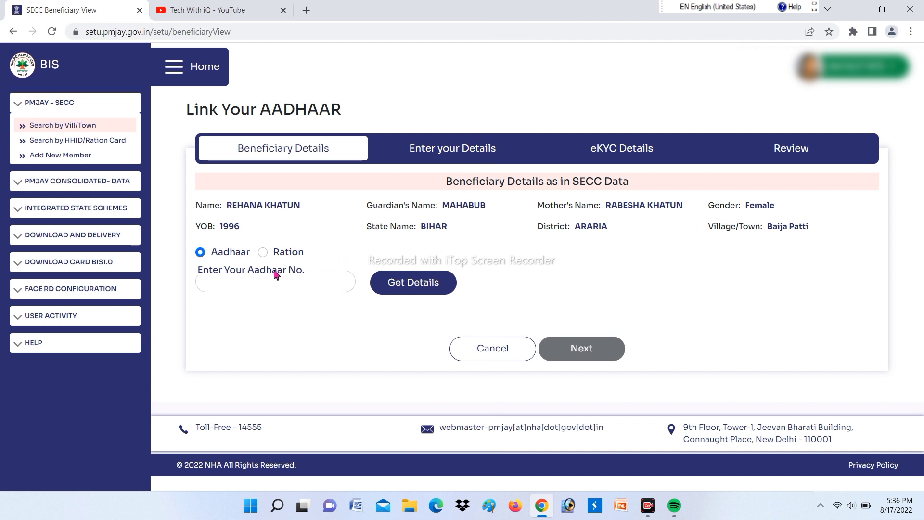
- Leave the Link Your AADHAAR form and go to Add New Member in the sidebar
click(237, 285)
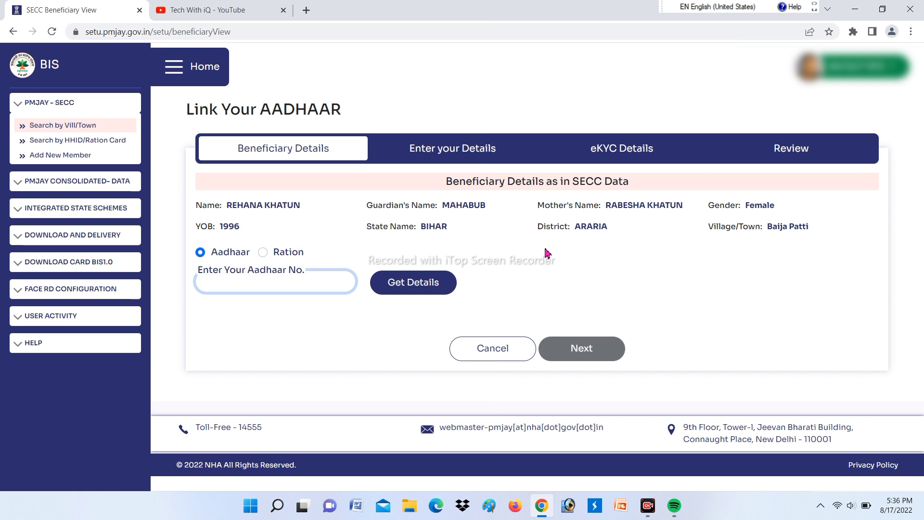
click(84, 157)
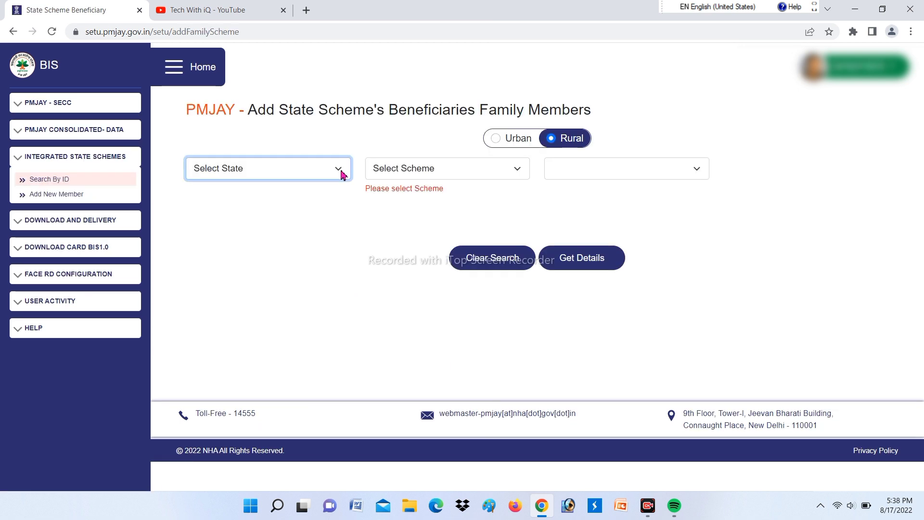
- Select UTTAR PRADESH, Antyodaya Anna Yojana (NFSA), ALIGARH and the AADHAAR ID type
click(341, 174)
click(323, 334)
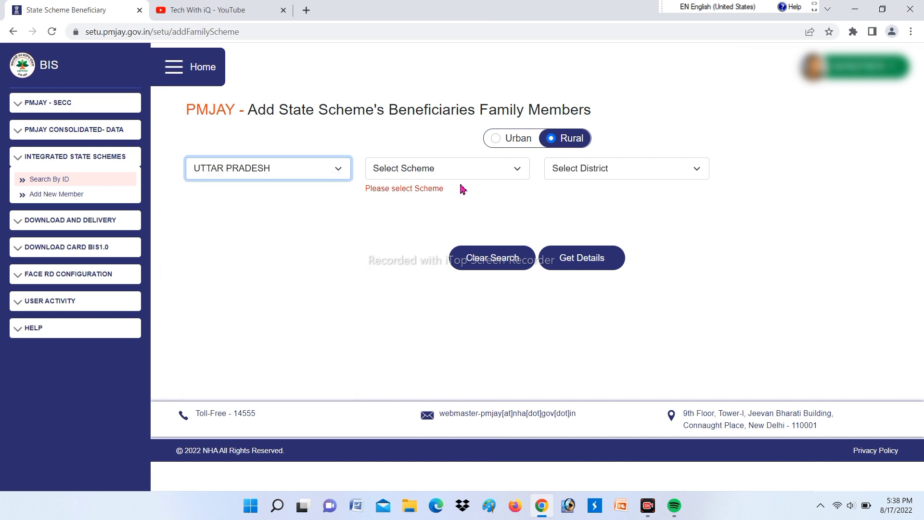
click(501, 177)
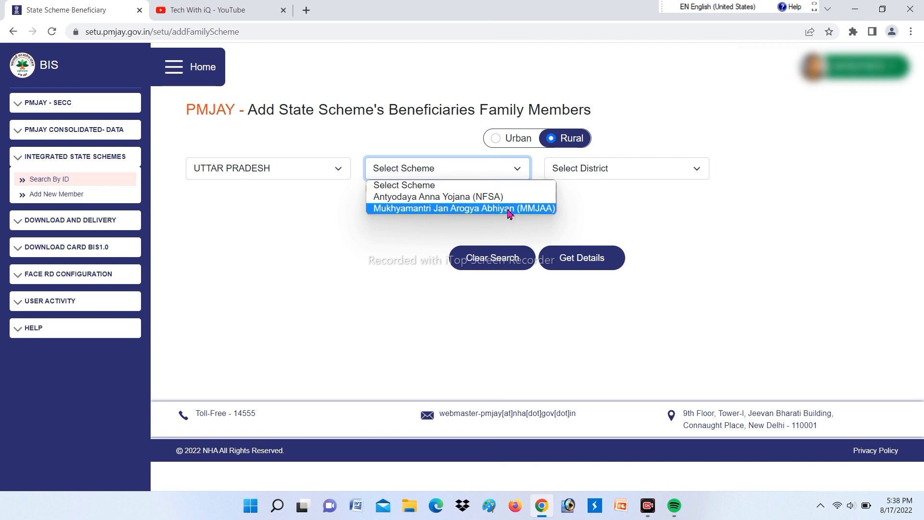
click(521, 201)
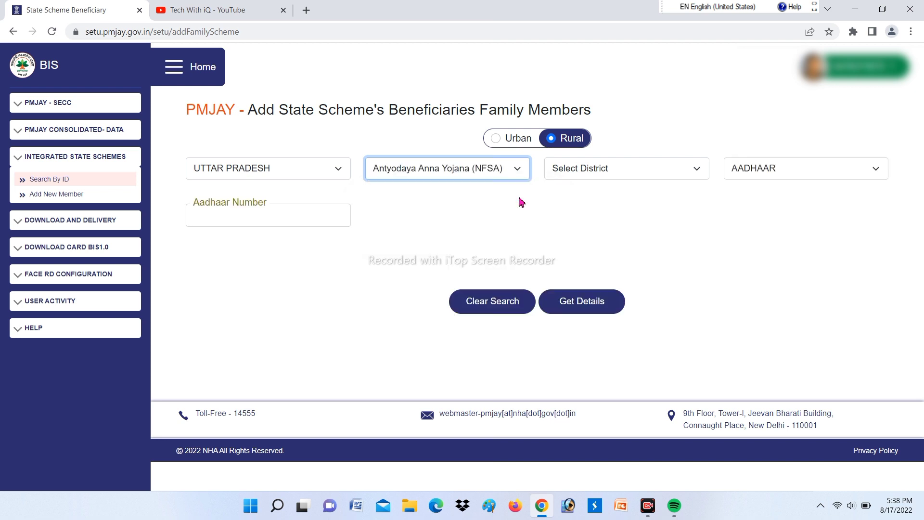
click(679, 172)
click(660, 212)
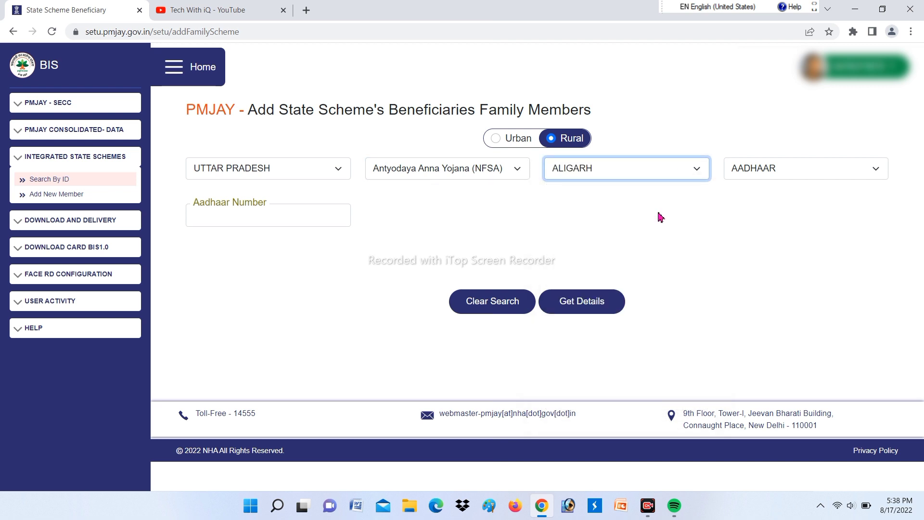
click(836, 176)
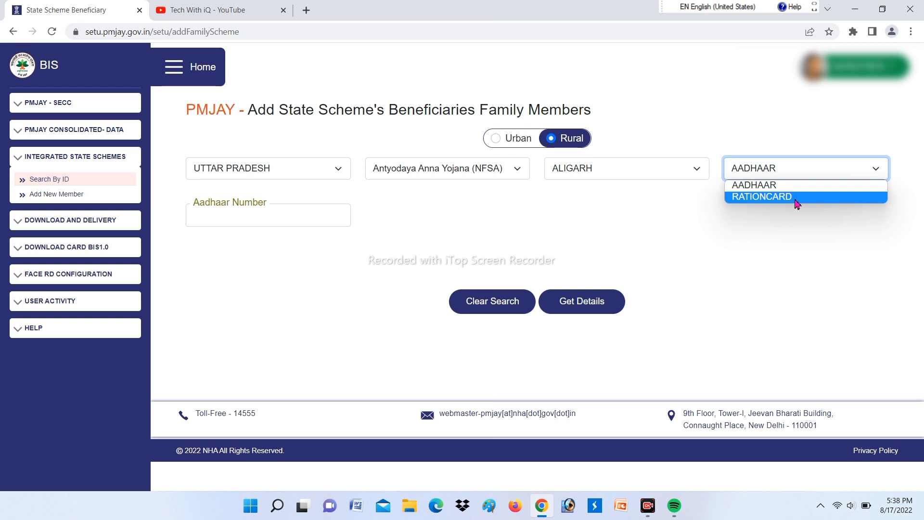
- Paste the Aadhaar number and fetch the member's details
click(220, 218)
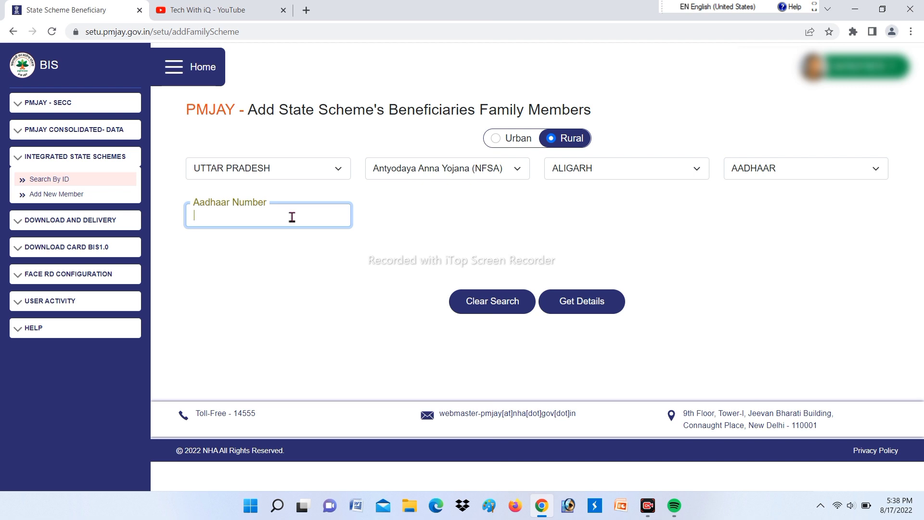
key(ctrl+v)
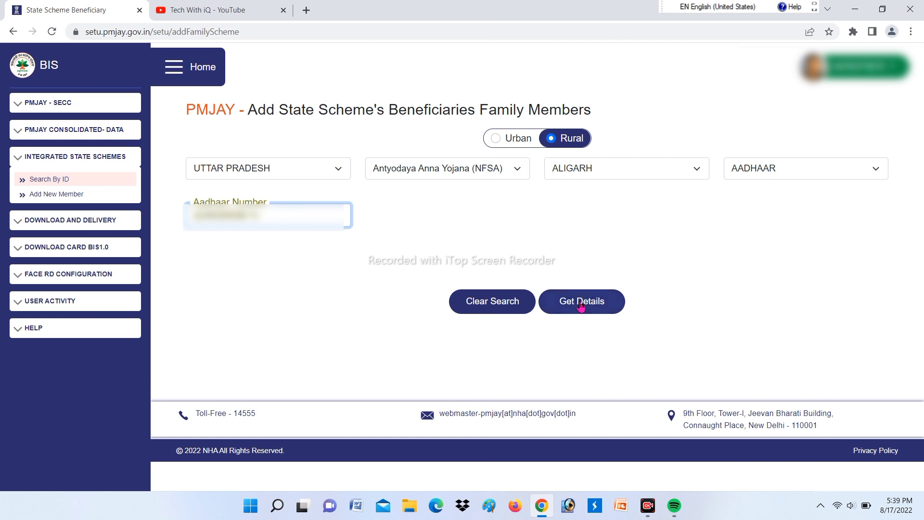
click(582, 308)
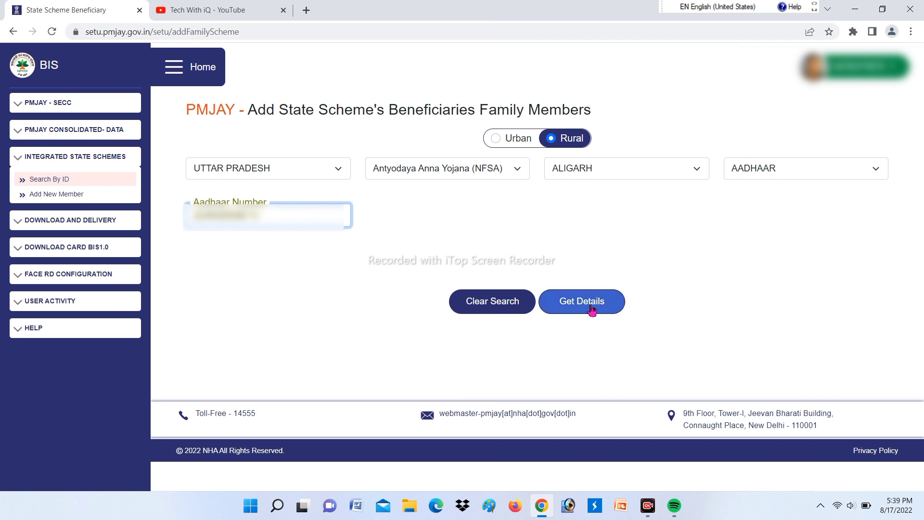